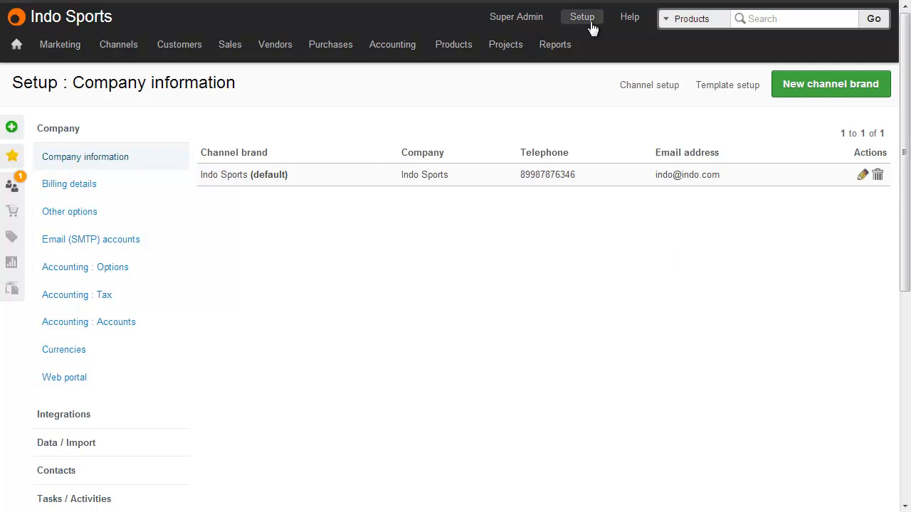
Open the Currencies settings in the Localization section of the setup.
scroll(321, 294, "down", 5)
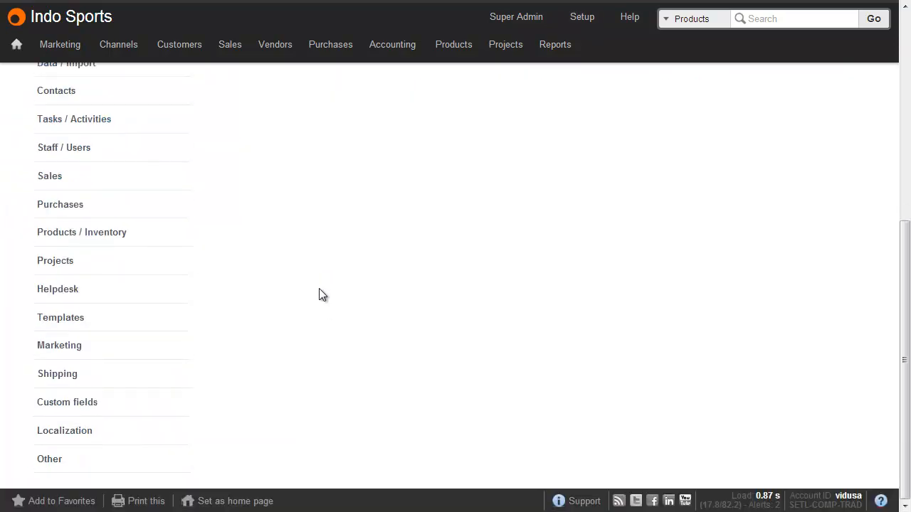
left_click(133, 442)
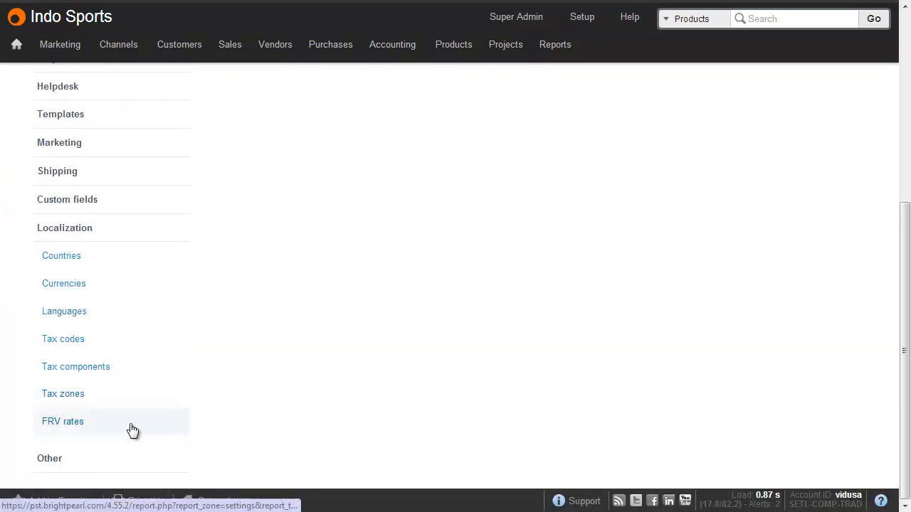
left_click(111, 289)
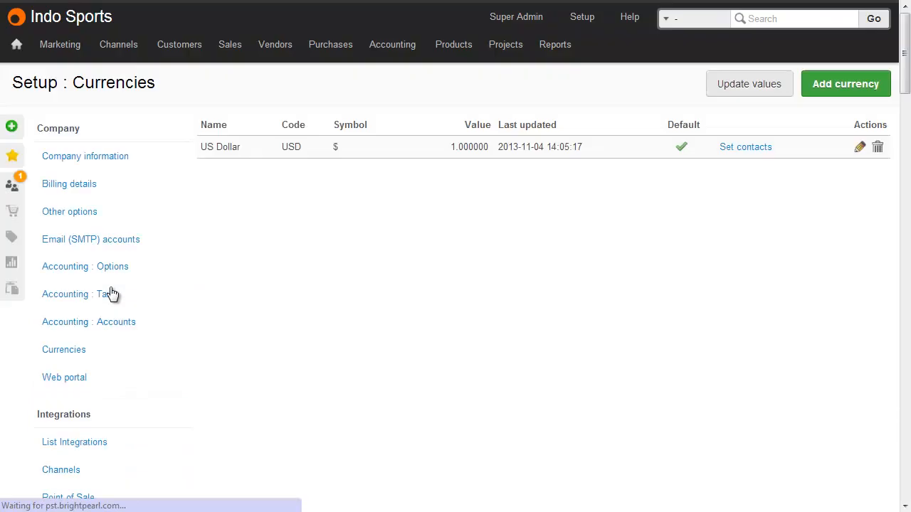
Add and save a Euro currency with code EUR, symbol € and rate 2.0, and update the exchange values of all currencies.
left_click(848, 83)
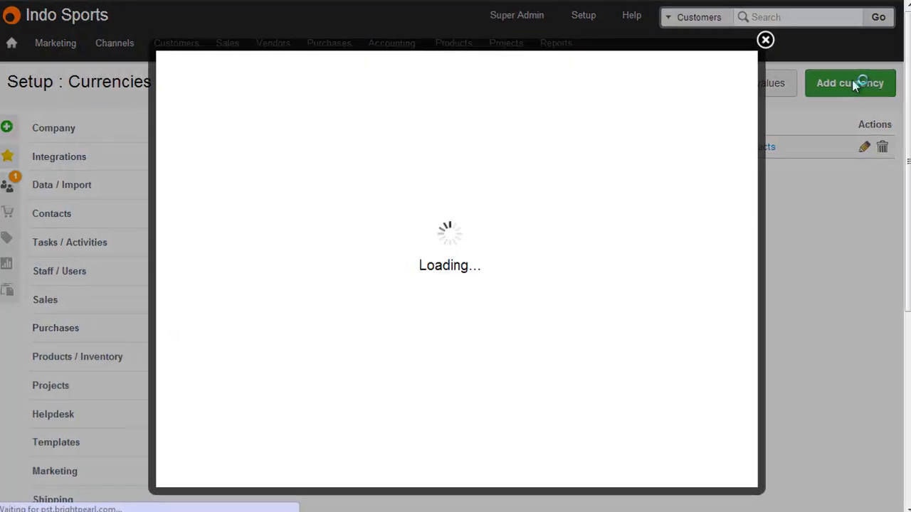
type("Euro")
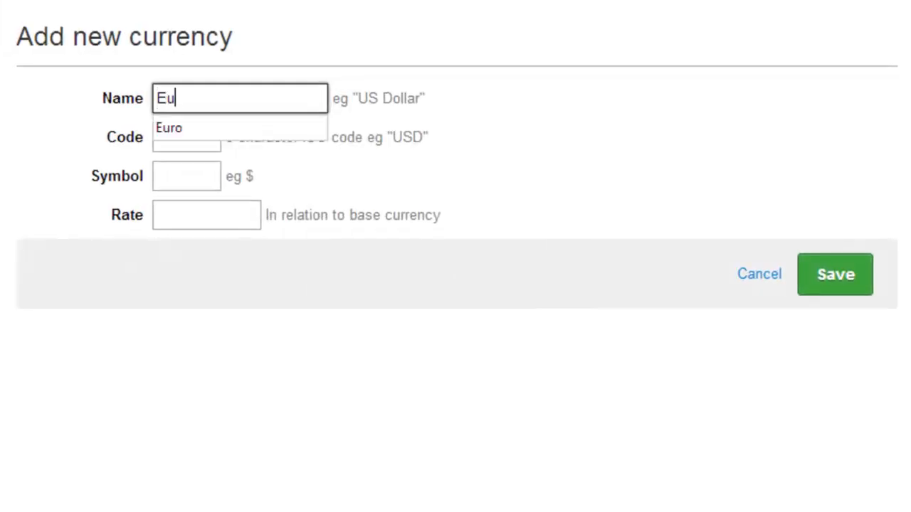
key("Tab")
type("EUR")
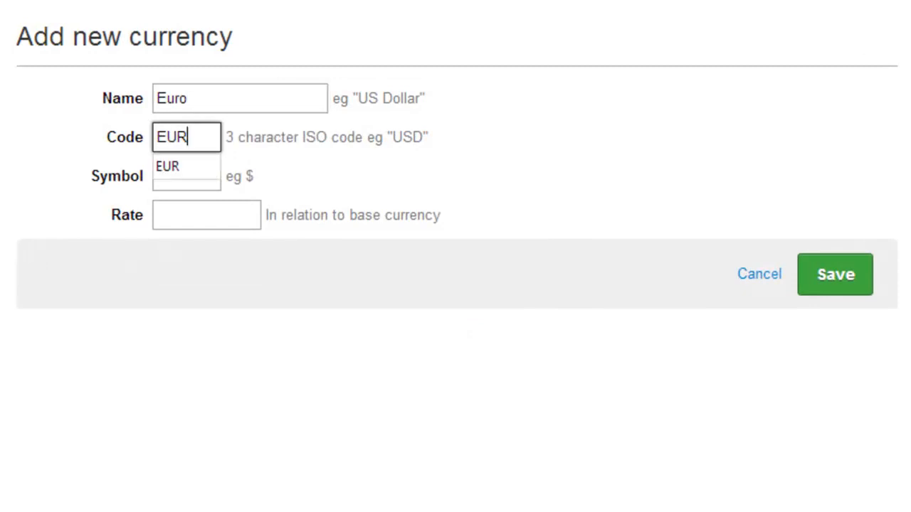
key("Tab")
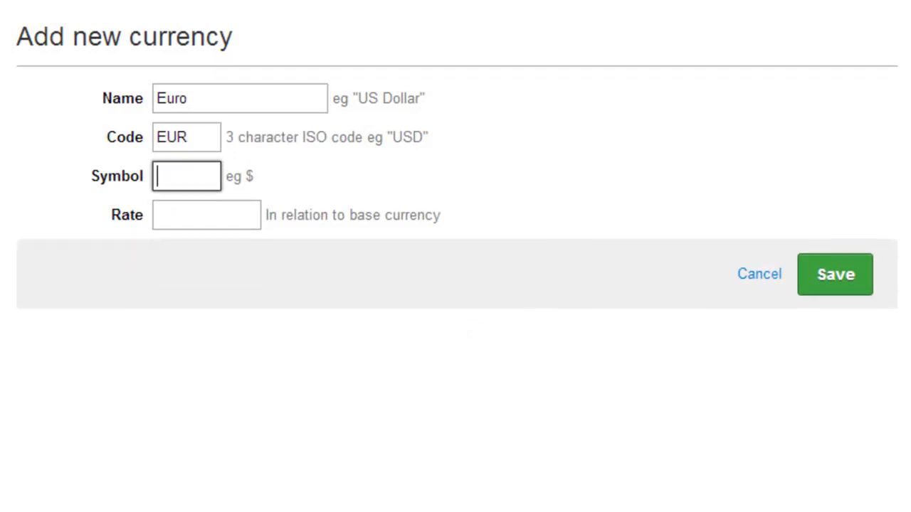
type("€")
key("Tab")
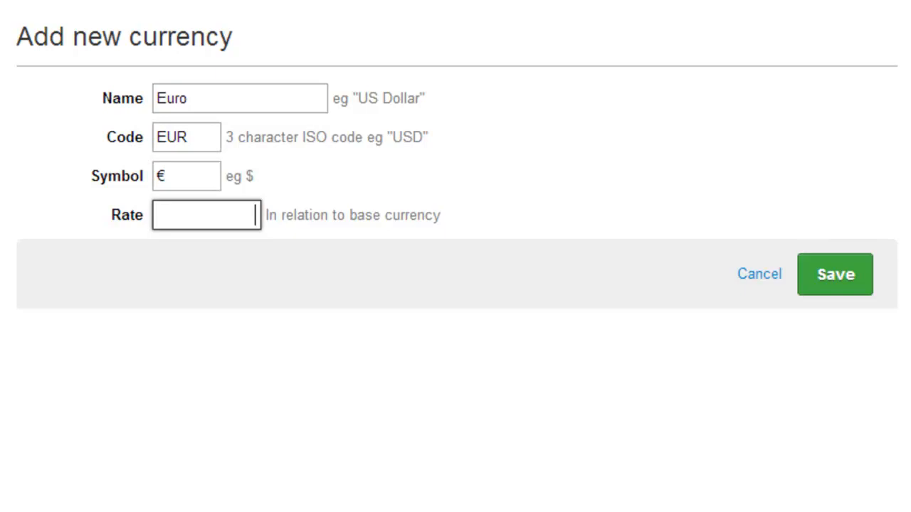
type("2.0")
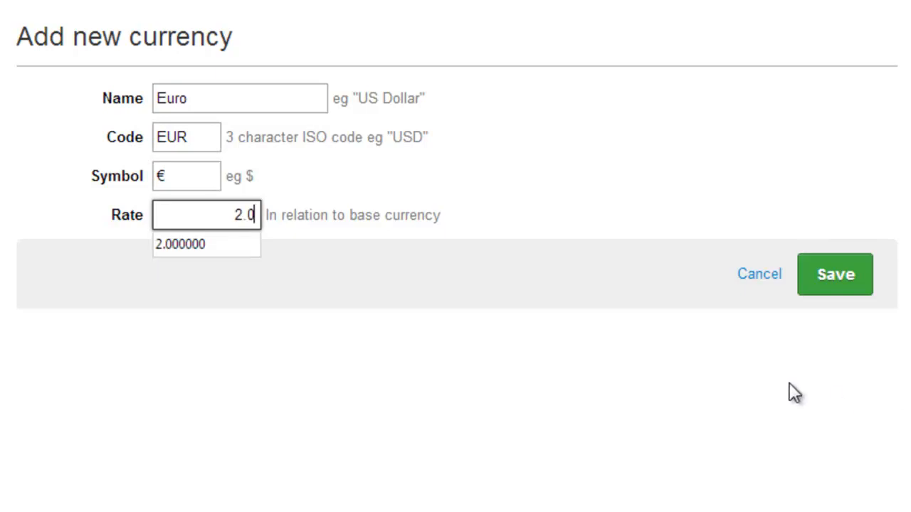
left_click(829, 282)
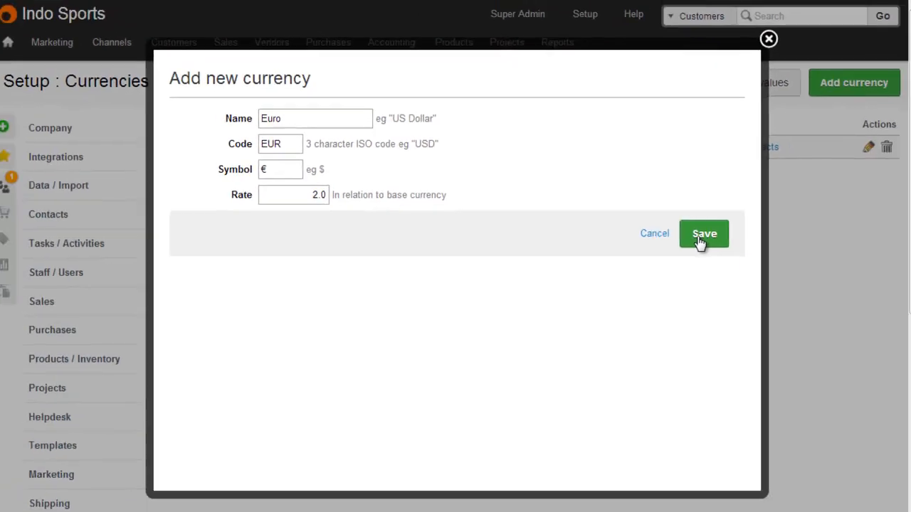
left_click(699, 242)
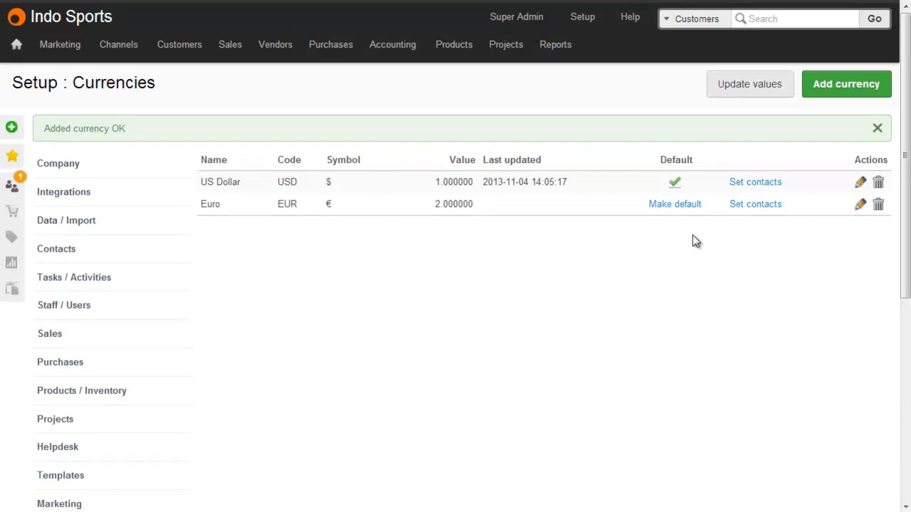
left_click(734, 94)
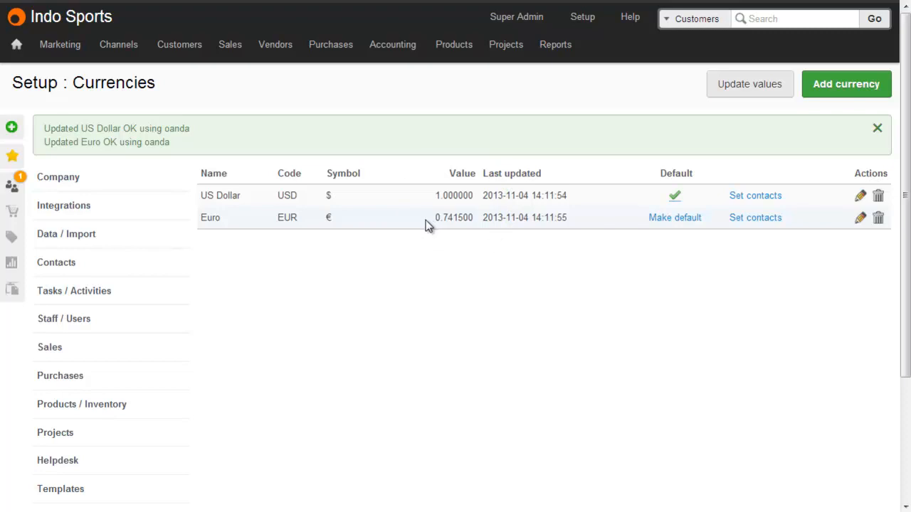
Add and save a product price list named Euro RETAIL with code EUR and currency Euro (EUR).
left_click(104, 411)
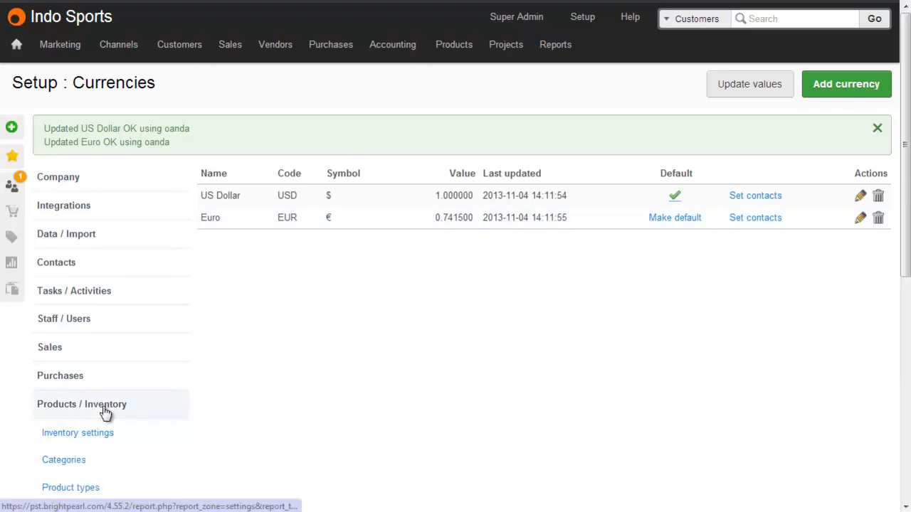
scroll(104, 412, "down", 4)
left_click(84, 237)
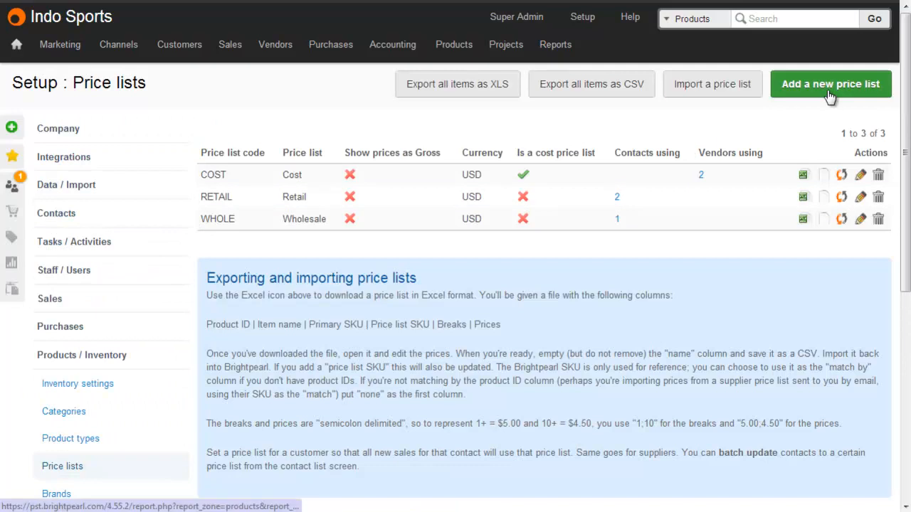
left_click(826, 89)
type("Eur")
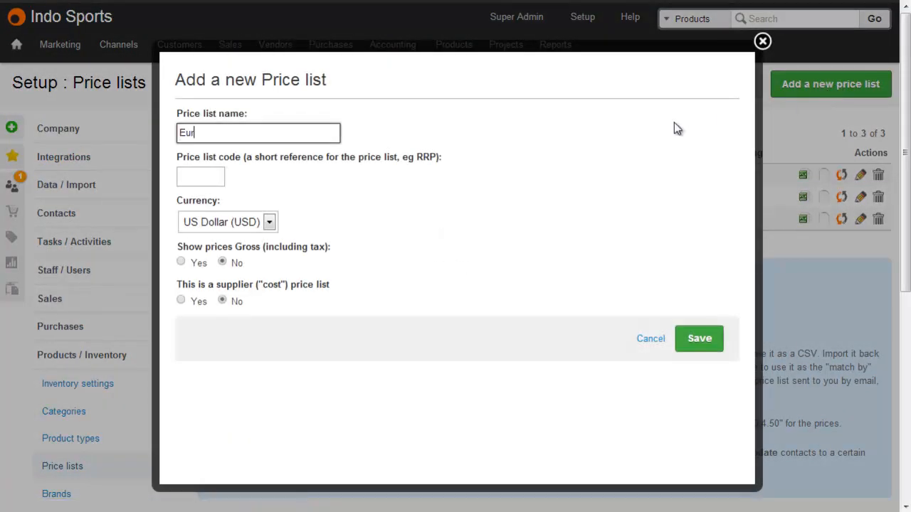
type("o RETAIL")
key("Tab")
type("EUR")
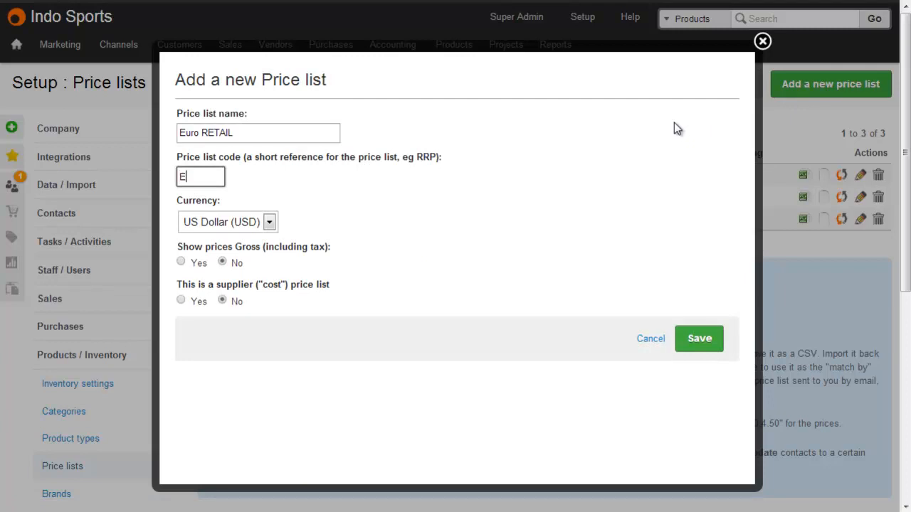
left_click(257, 224)
left_click(254, 252)
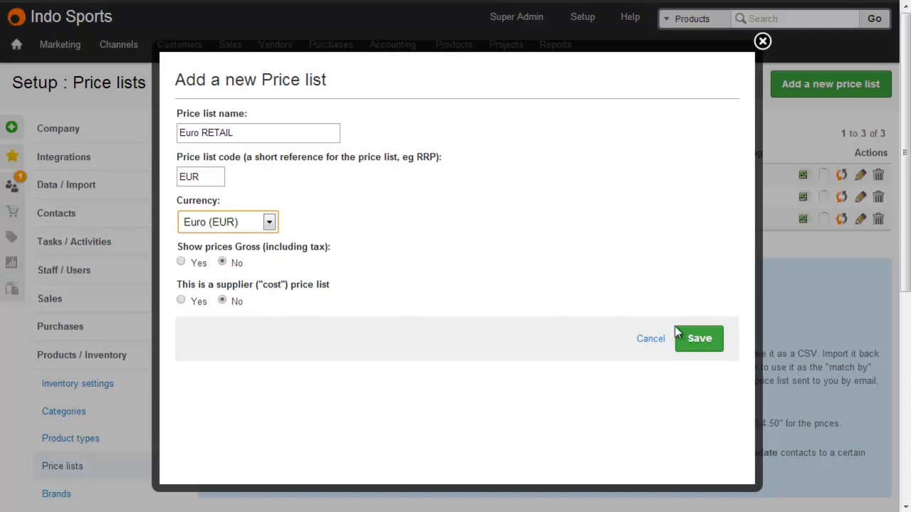
left_click(694, 339)
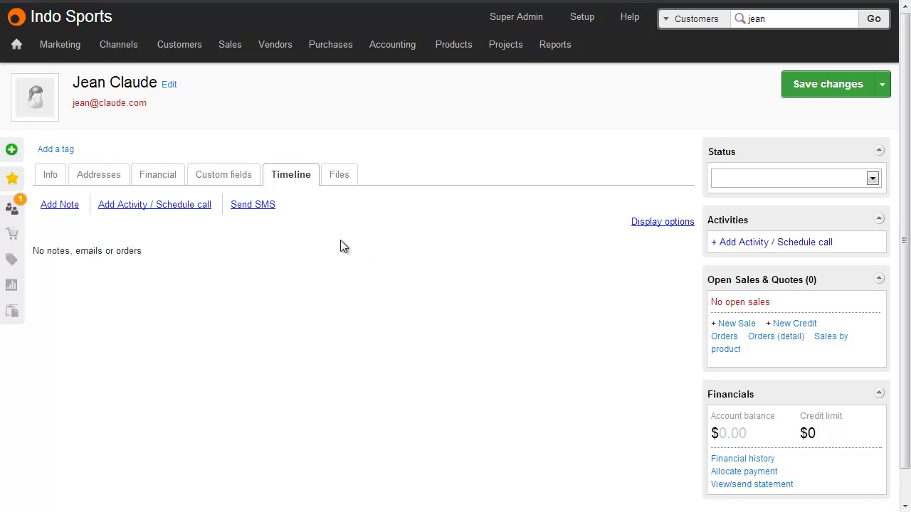
Set the customer's price list to Euro RETAIL (€) and currency to Euro (EUR) in the financial details, and save the changes.
left_click(160, 181)
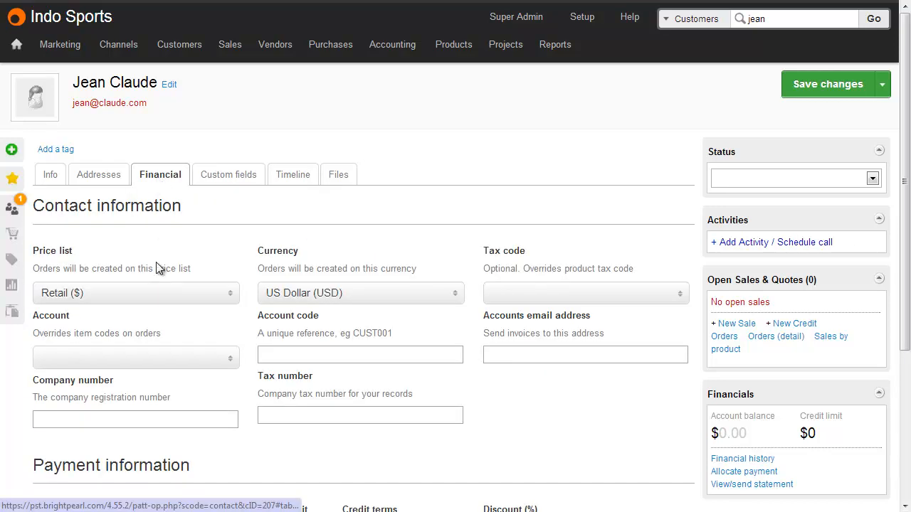
left_click(156, 298)
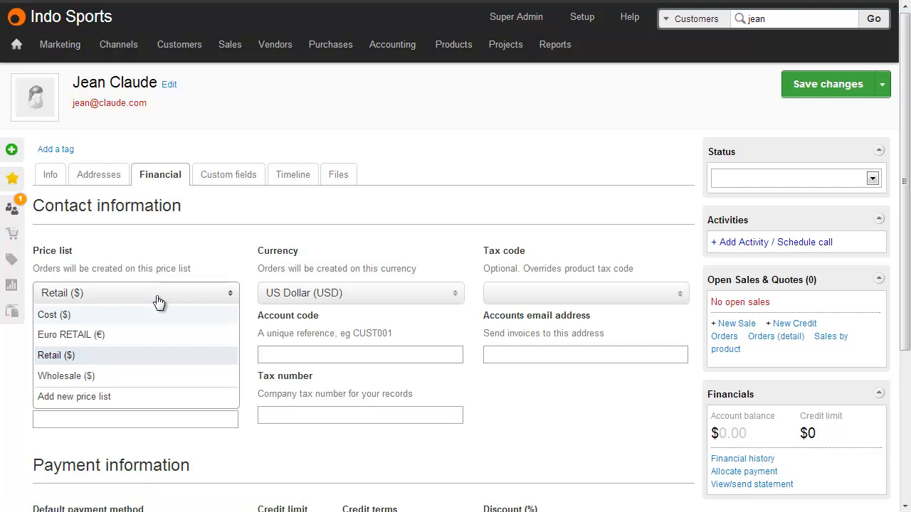
left_click(157, 334)
left_click(306, 296)
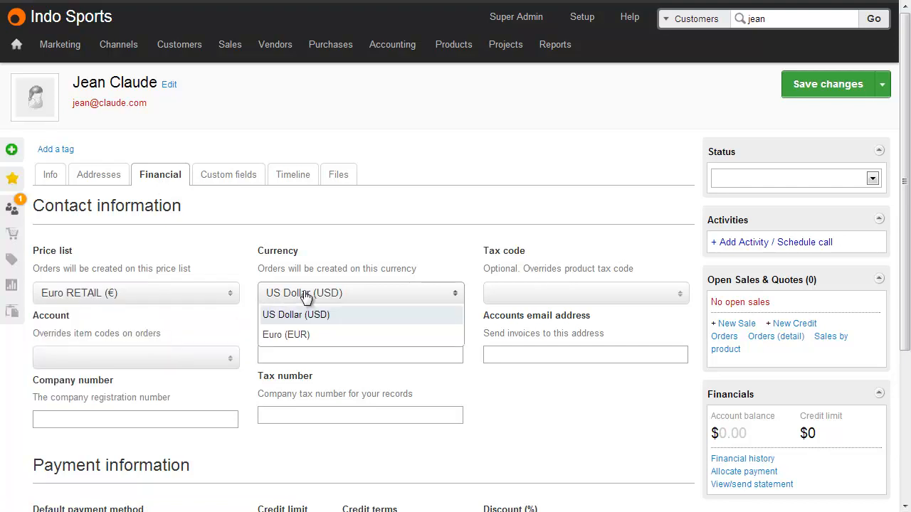
left_click(312, 334)
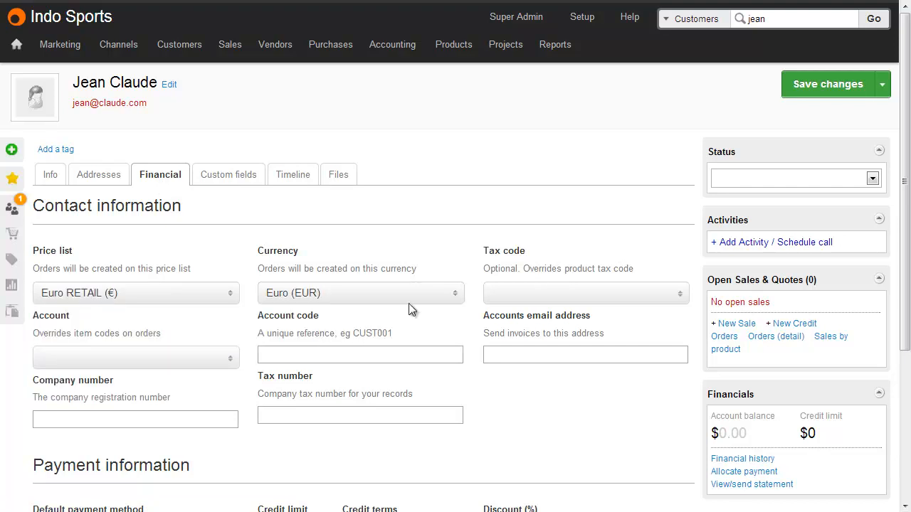
left_click(804, 90)
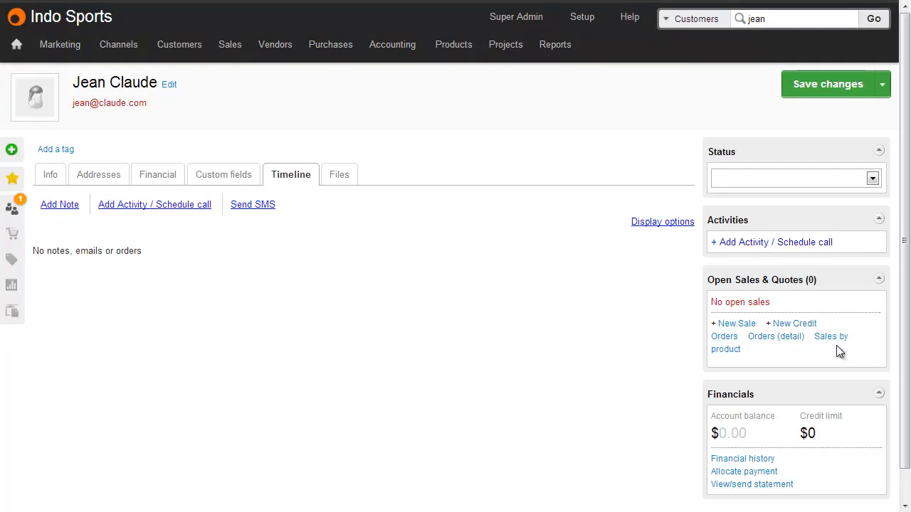
Create a new sale for the customer and add the Cisco office phone (SPA5002G) as its item.
left_click(737, 324)
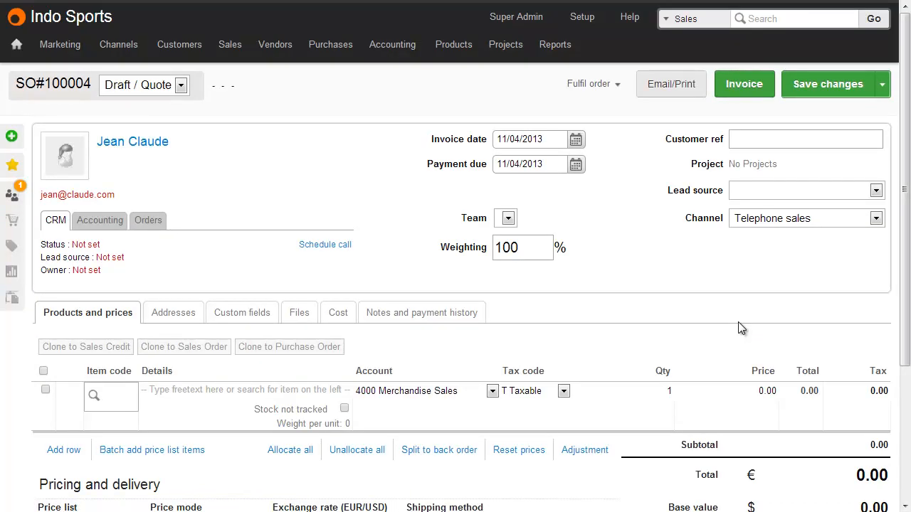
scroll(738, 322, "down", 3)
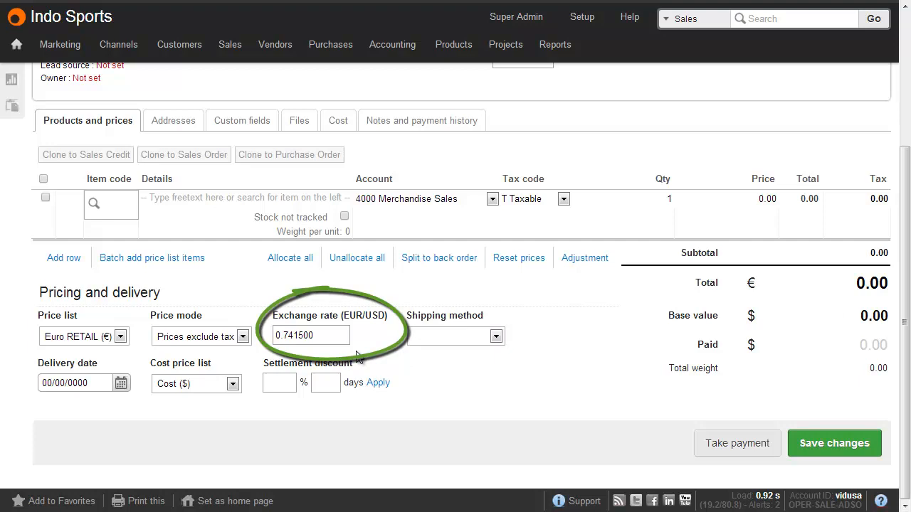
left_click(108, 209)
type("cisco")
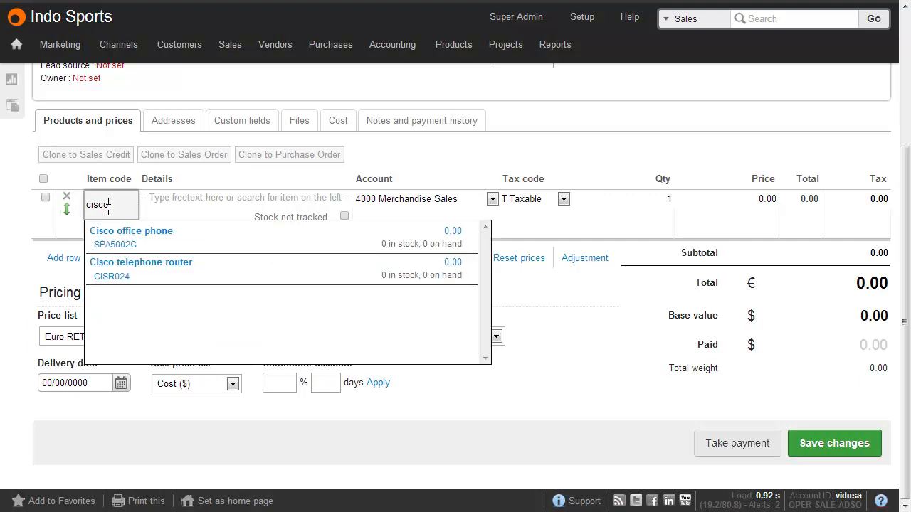
left_click(132, 234)
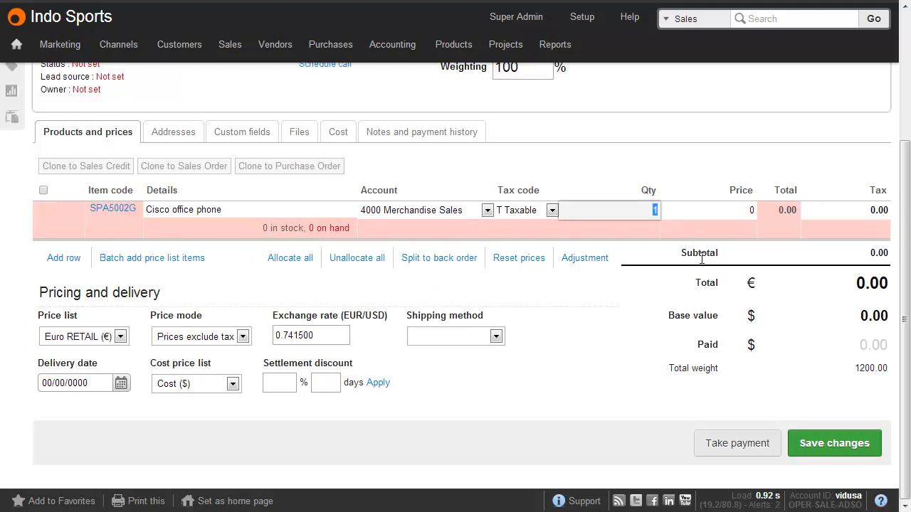
Set the price of the Cisco office phone in the order row to 20.00.
left_click(732, 209)
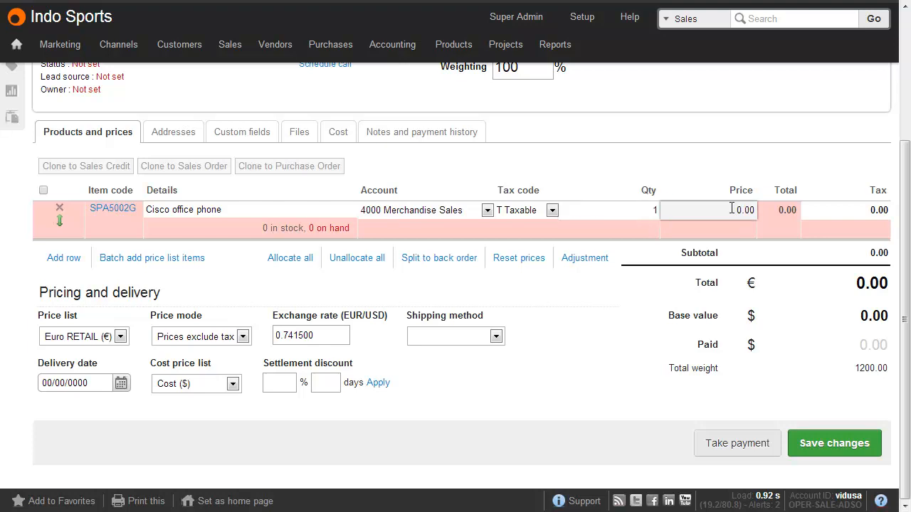
type("2")
left_click(731, 187)
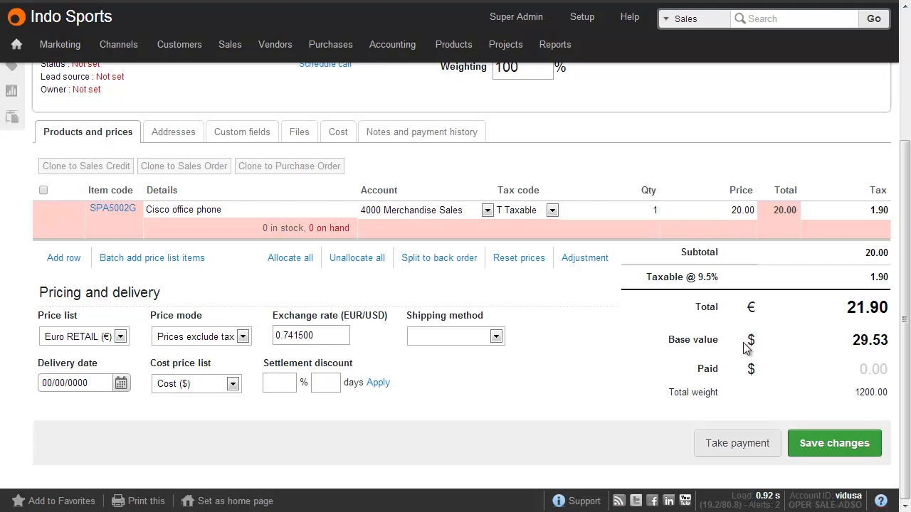
Save the sales order and invoice it.
left_click(836, 446)
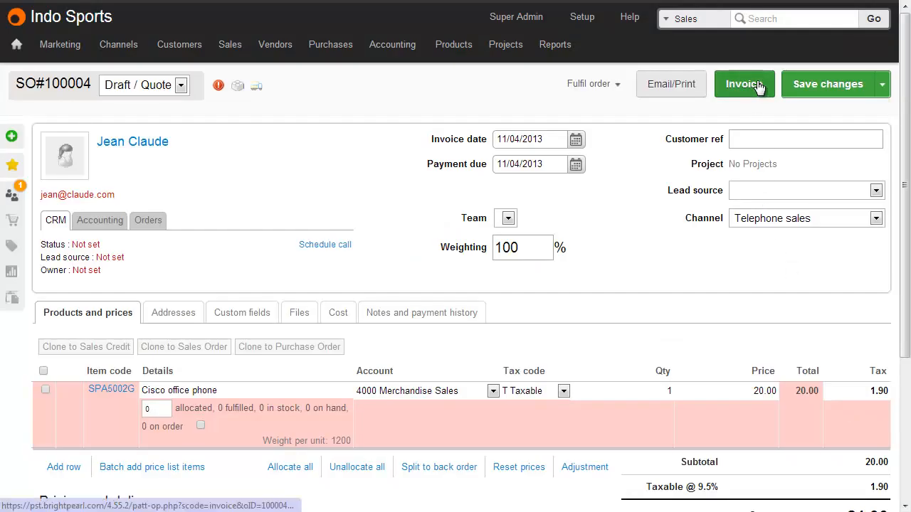
left_click(758, 85)
left_click(489, 98)
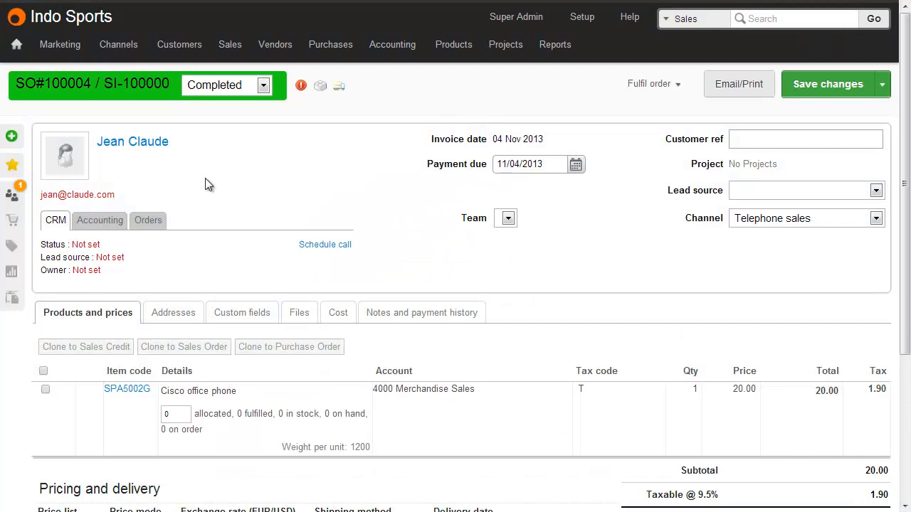
View the customer's accounting summary and open the financial history.
left_click(106, 222)
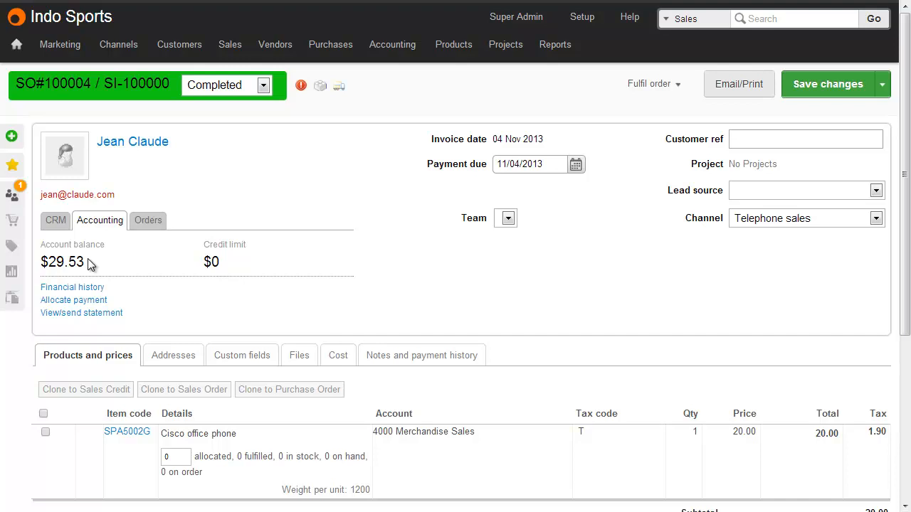
left_click(86, 287)
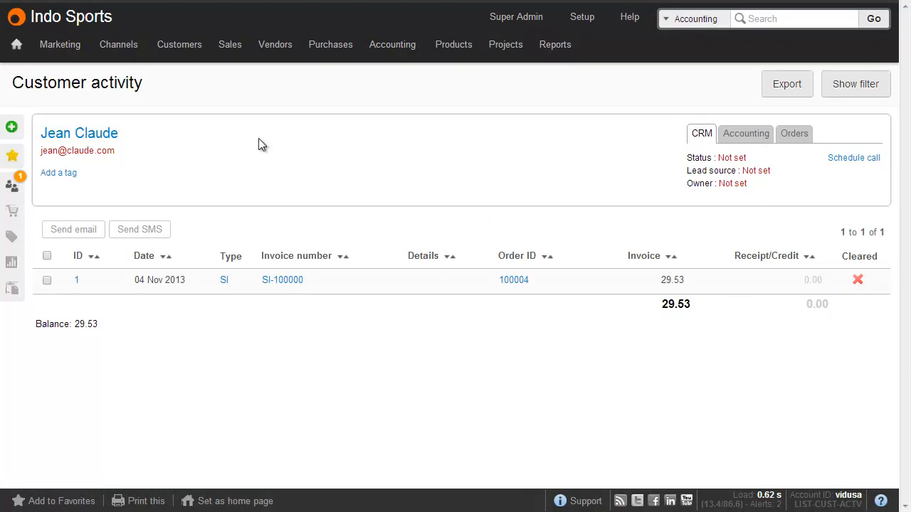
Open payment allocation for the customer from the accounting details.
mouse_move(188, 55)
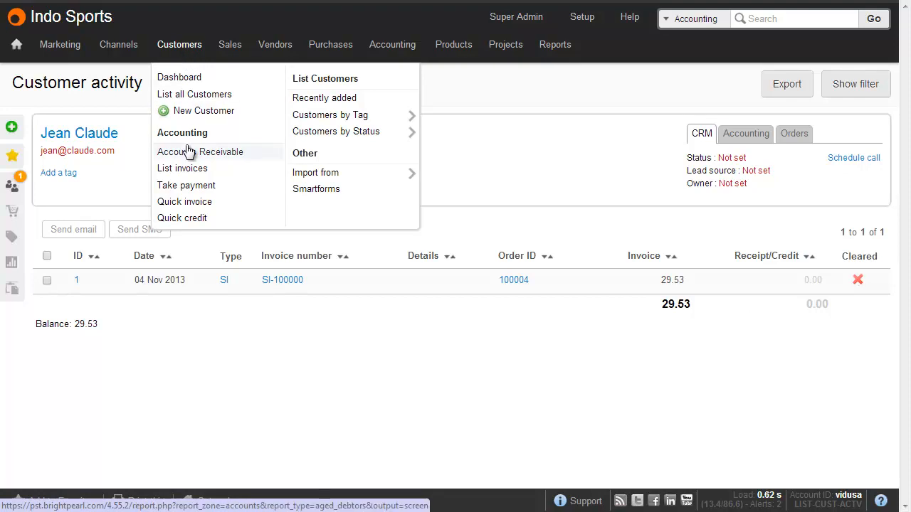
left_click(747, 135)
left_click(733, 214)
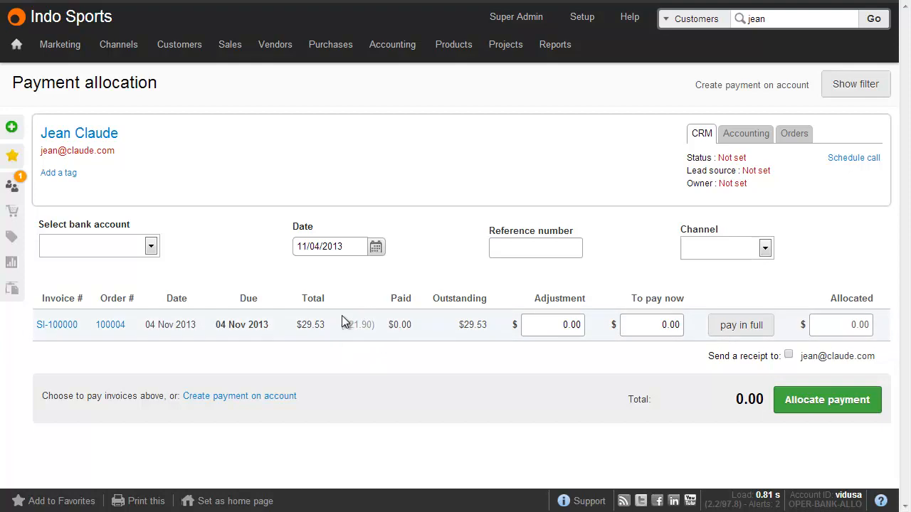
Choose 1010 Bank Deposits as the bank account for the payment and enter 2342345 as the reference number.
left_click(144, 252)
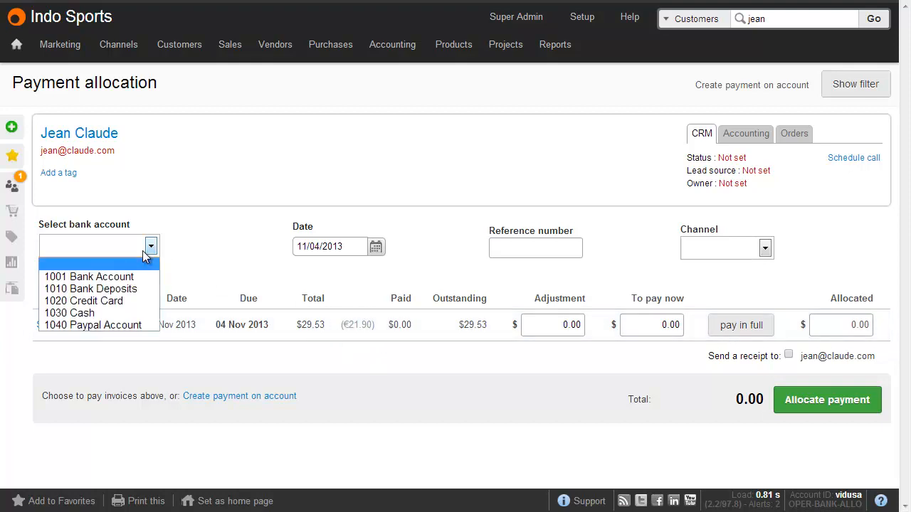
left_click(106, 287)
left_click(514, 244)
type("2342345")
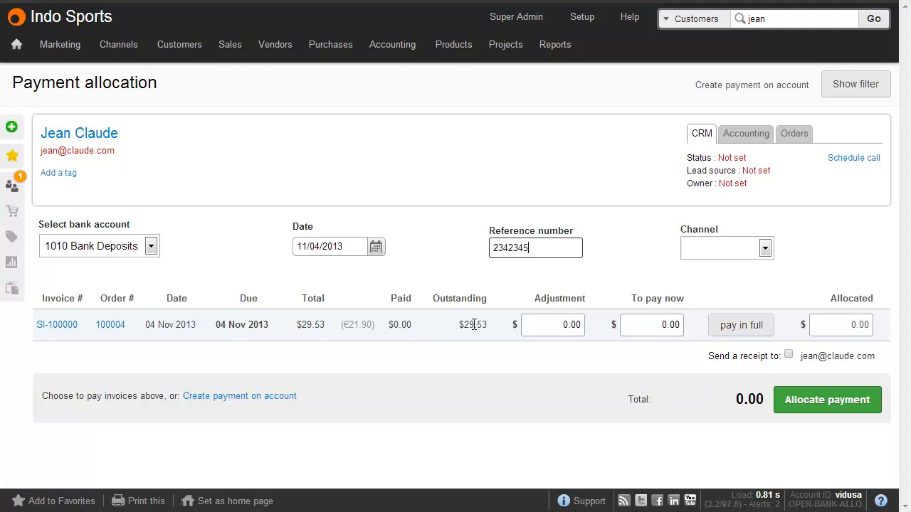
Set the invoice's amount to pay now to 29 and its adjustment to 0.53.
left_click(650, 325)
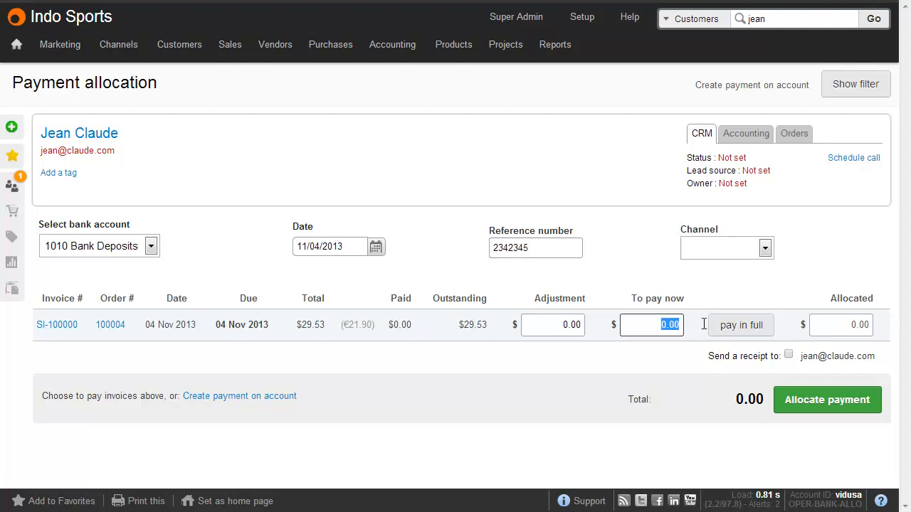
type("29")
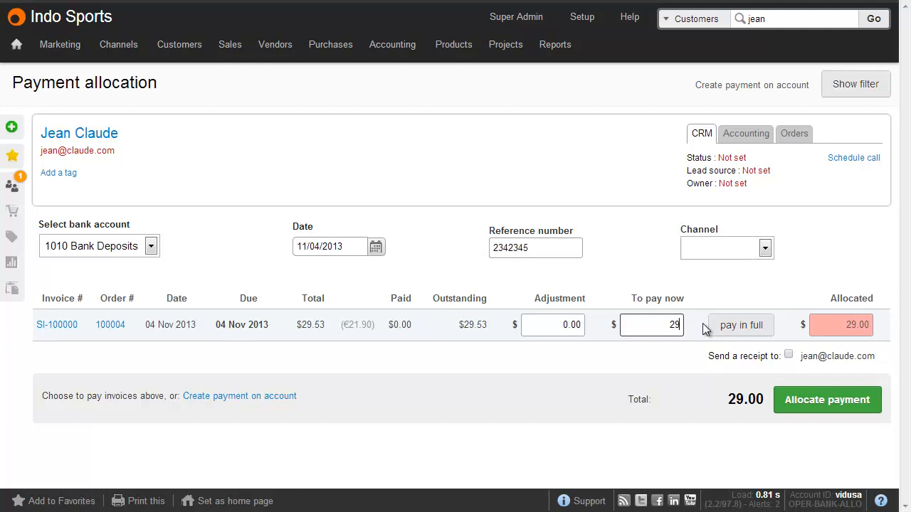
left_click(546, 328)
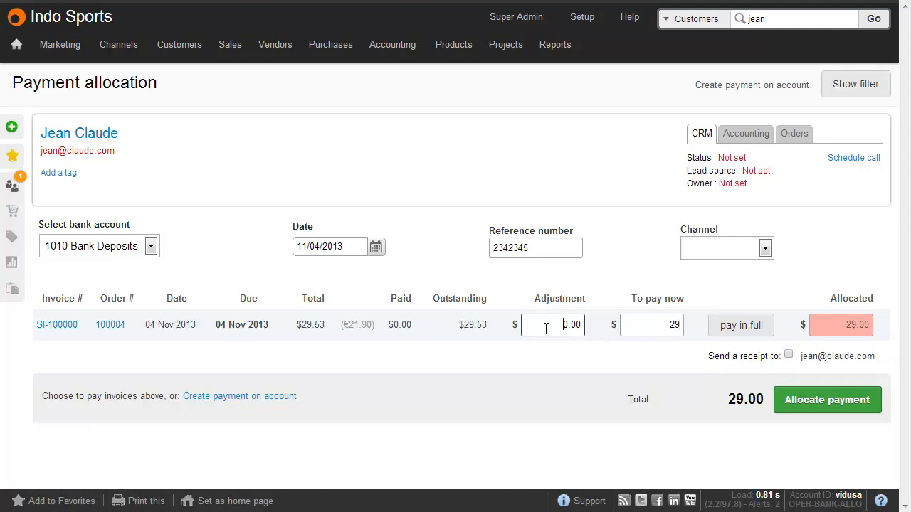
left_click_drag(560, 325, 591, 330)
type("0.53")
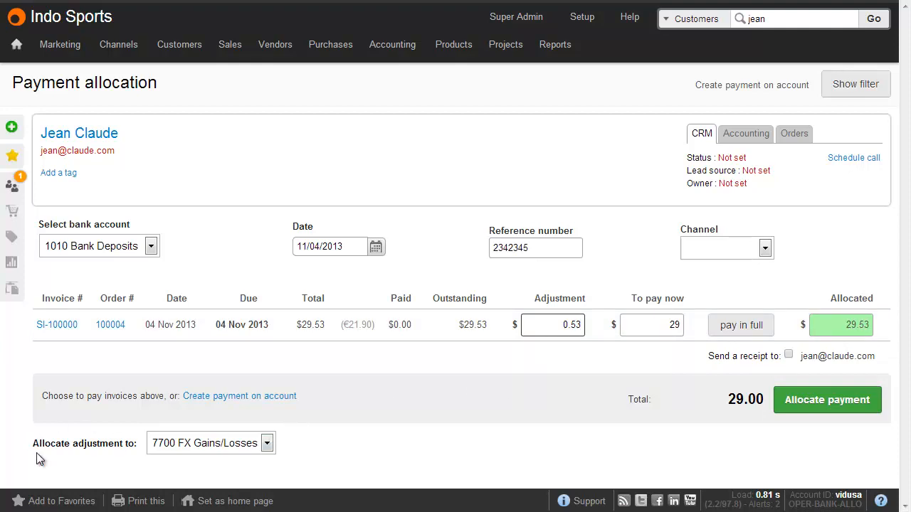
Allocate the payment with the adjustment assigned to 7700 FX Gains/Losses.
left_click(257, 450)
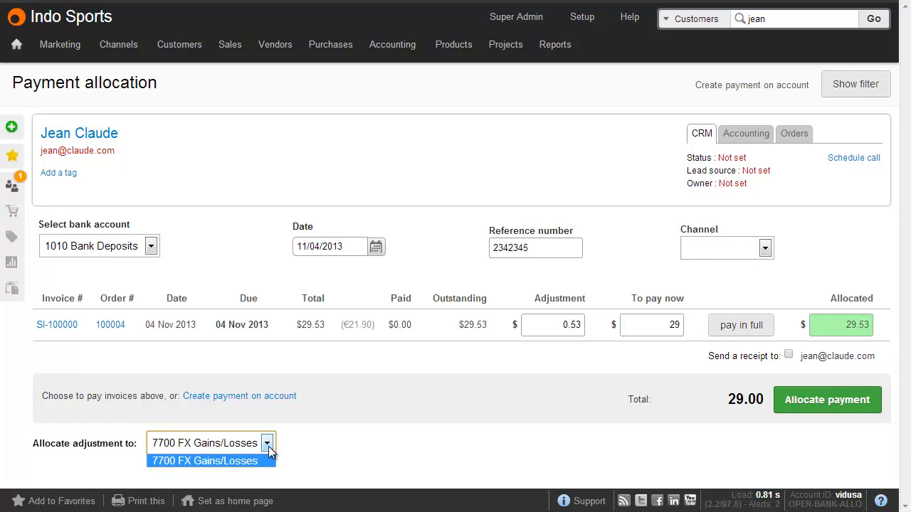
left_click(409, 49)
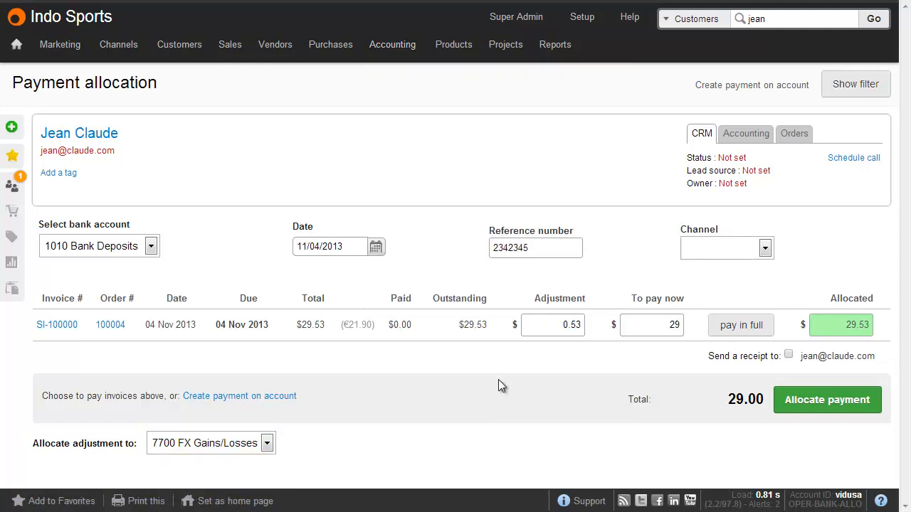
left_click(809, 402)
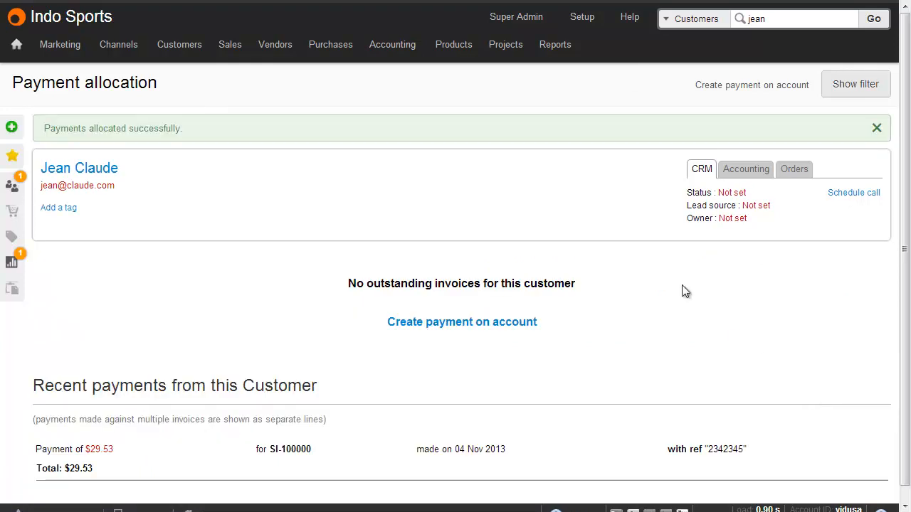
Open the Income Statement report.
mouse_move(555, 47)
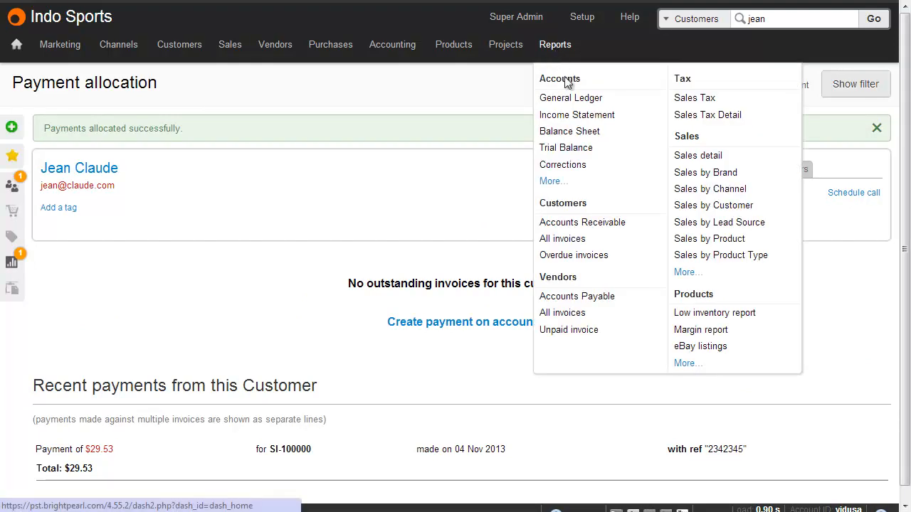
left_click(583, 116)
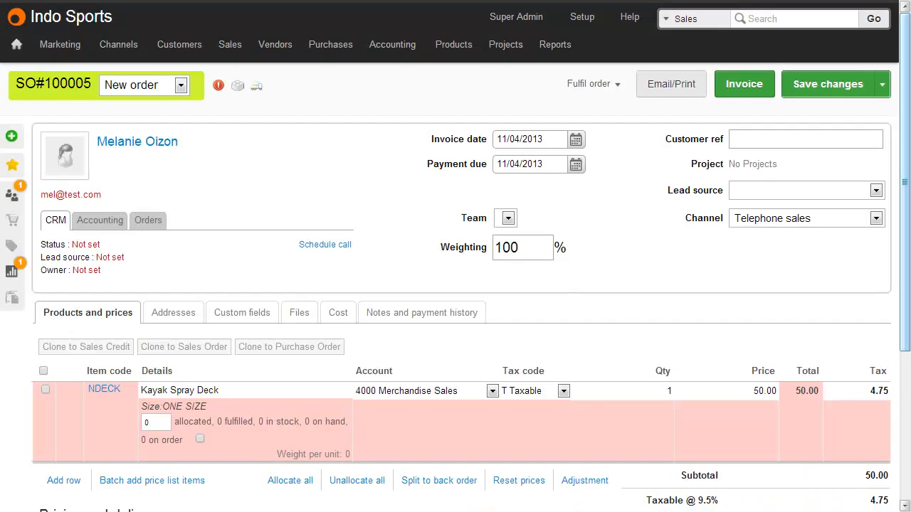
Check the totals of the Kayak Spray Deck sales order and invoice the order.
left_click_drag(908, 332, 907, 498)
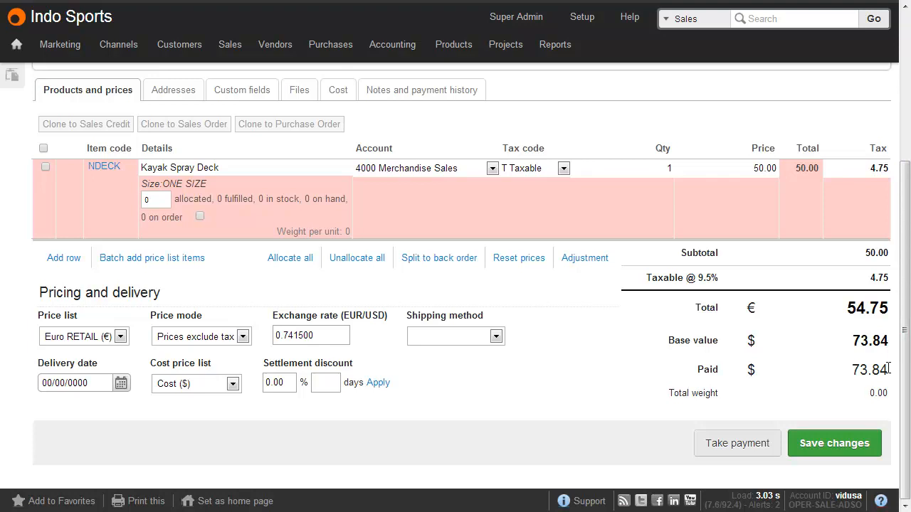
scroll(887, 369, "up", 3)
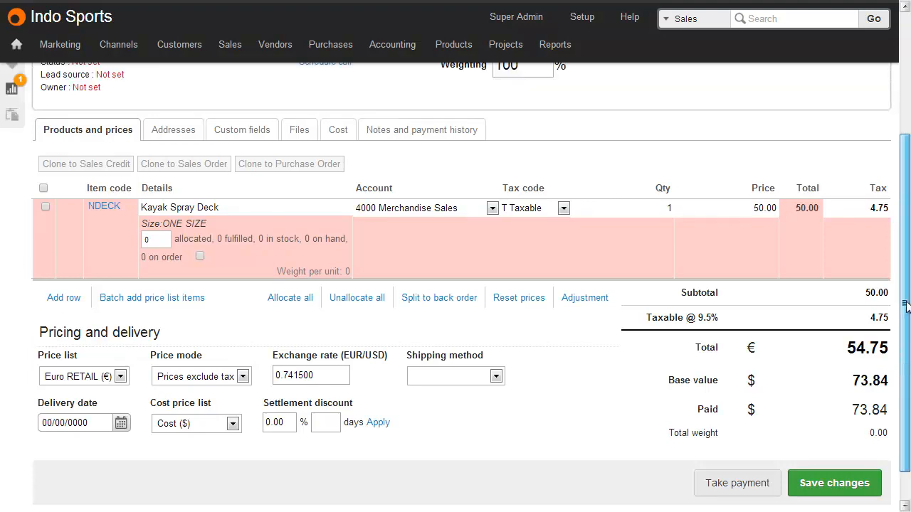
left_click(748, 86)
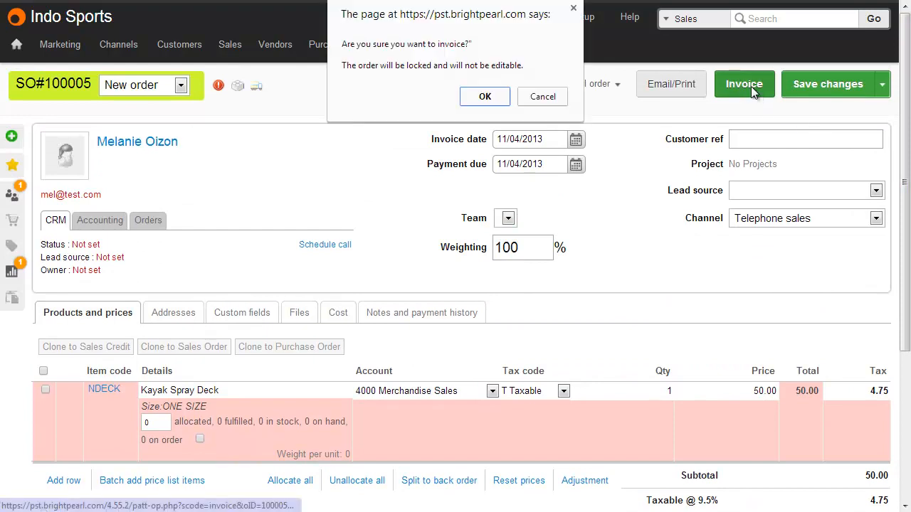
left_click(485, 97)
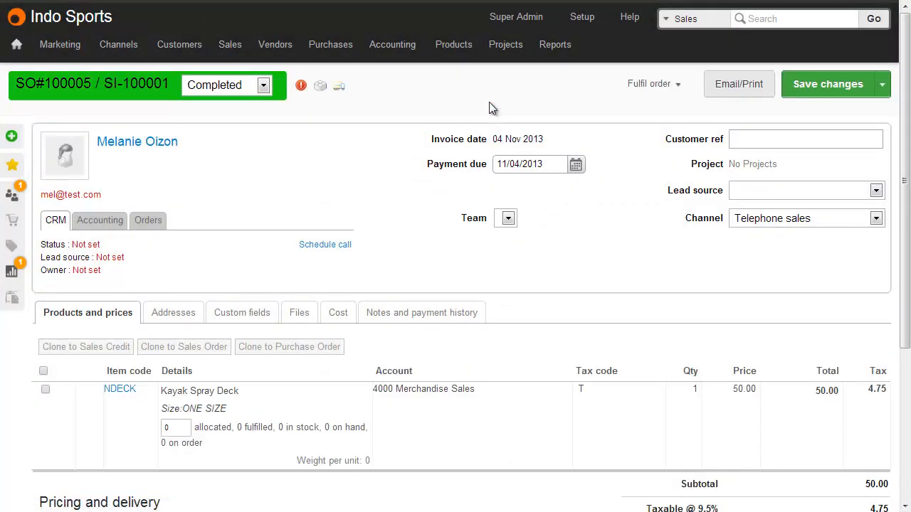
Show the accounting summary of the customer on the Kayak Spray Deck order and open the financial history.
left_click(111, 222)
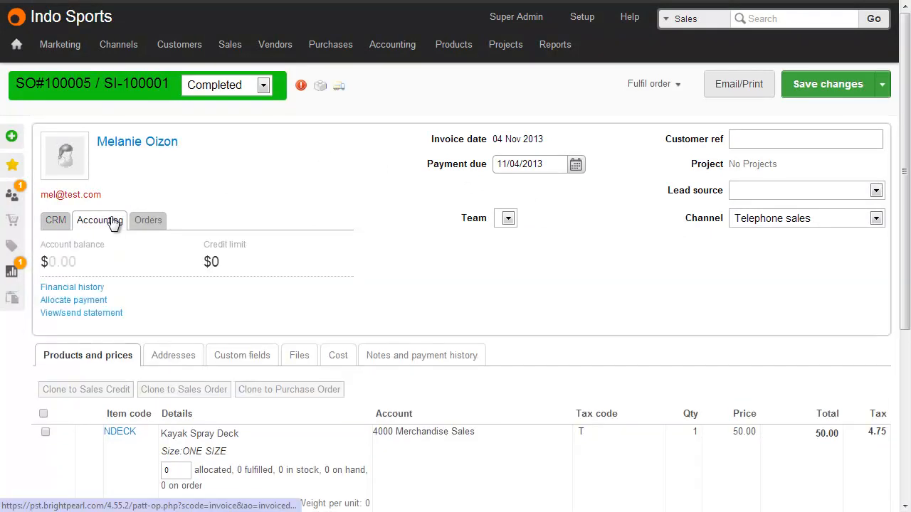
left_click(79, 288)
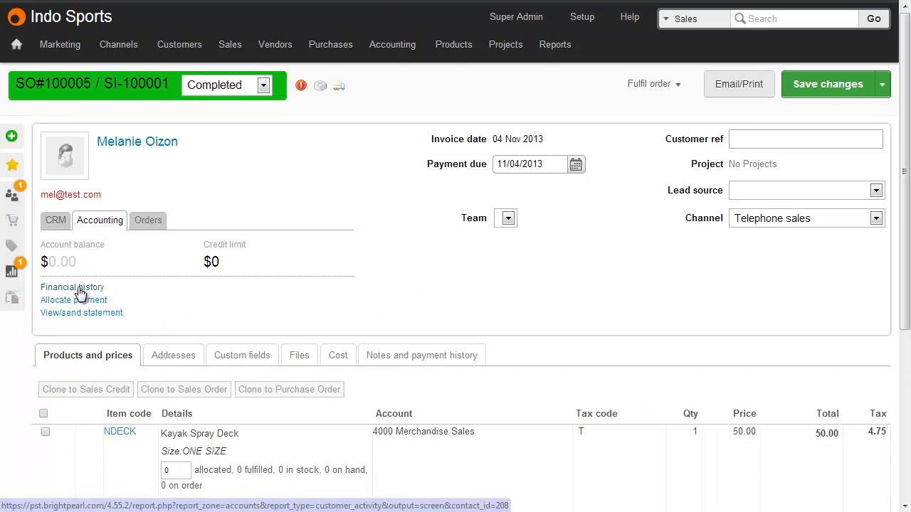